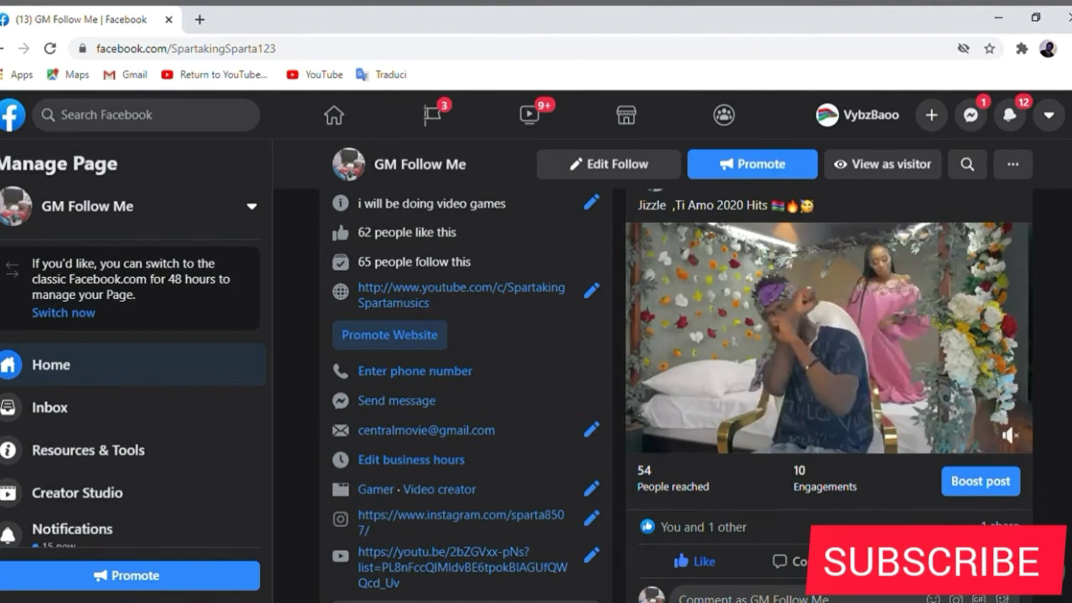
# - Look through the GM Follow Me page's details and its published posts
pyautogui.scroll(-10, 676, 395)
pyautogui.scroll(-8, 676, 395)
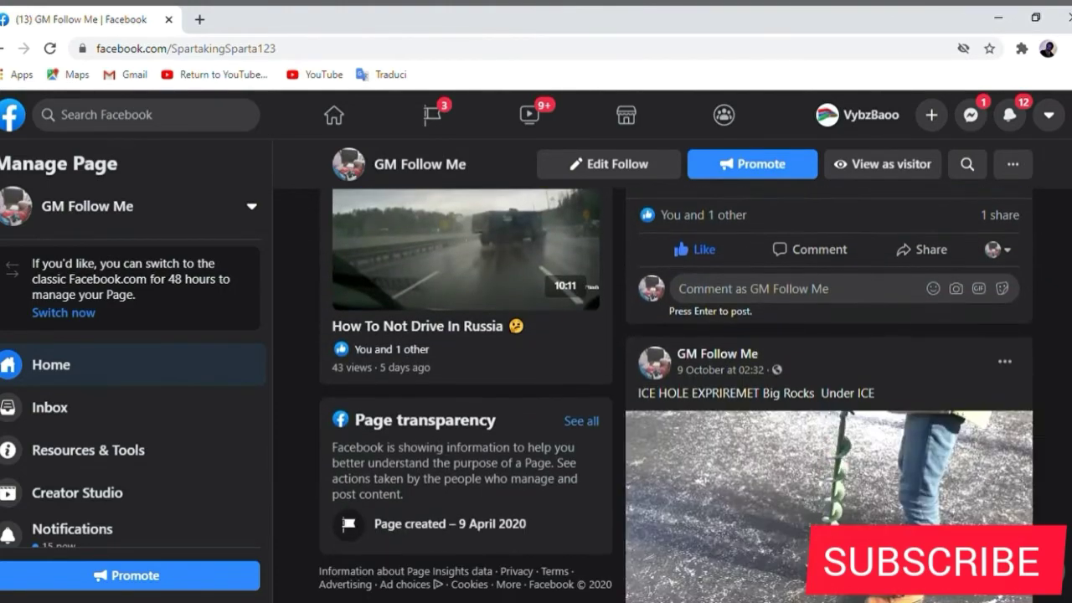
pyautogui.scroll(-4, 829, 395)
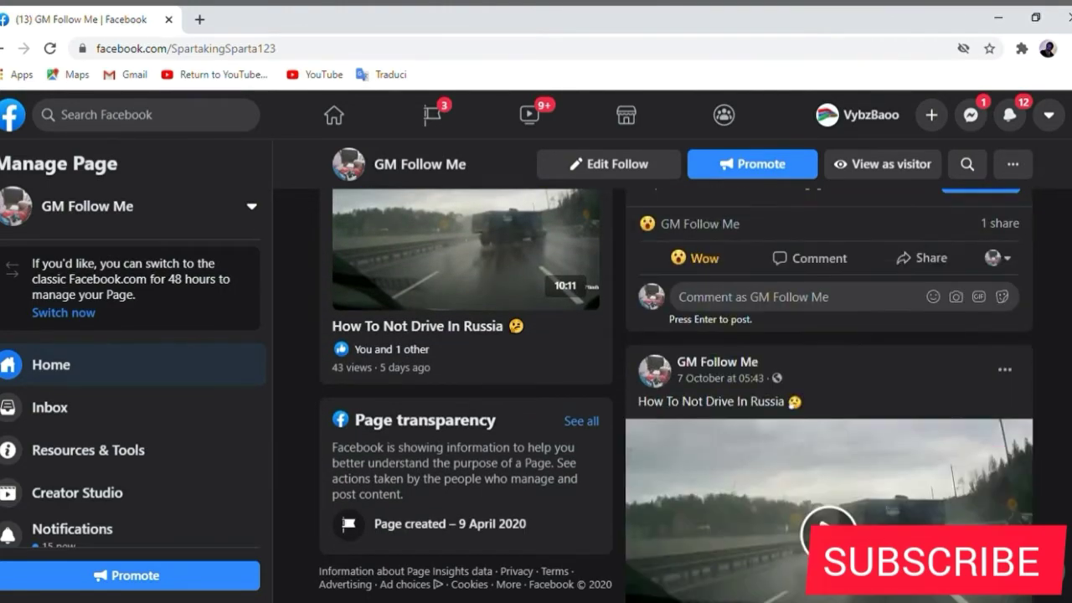
pyautogui.scroll(-8, 829, 395)
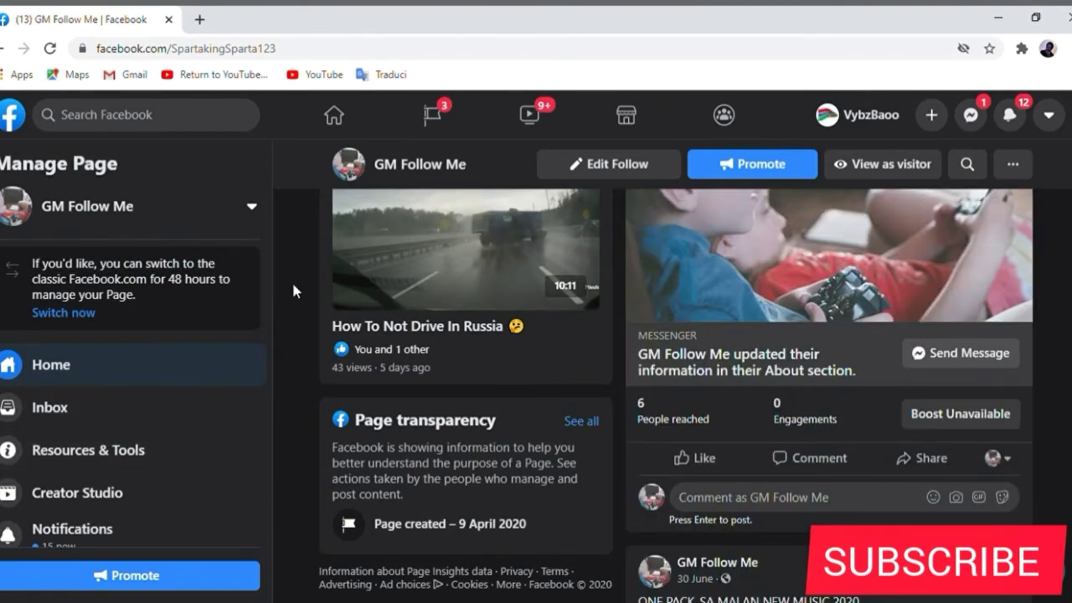
# - Check the page's inbox for messages and return to the page's home
pyautogui.scroll(-1, 266, 301)
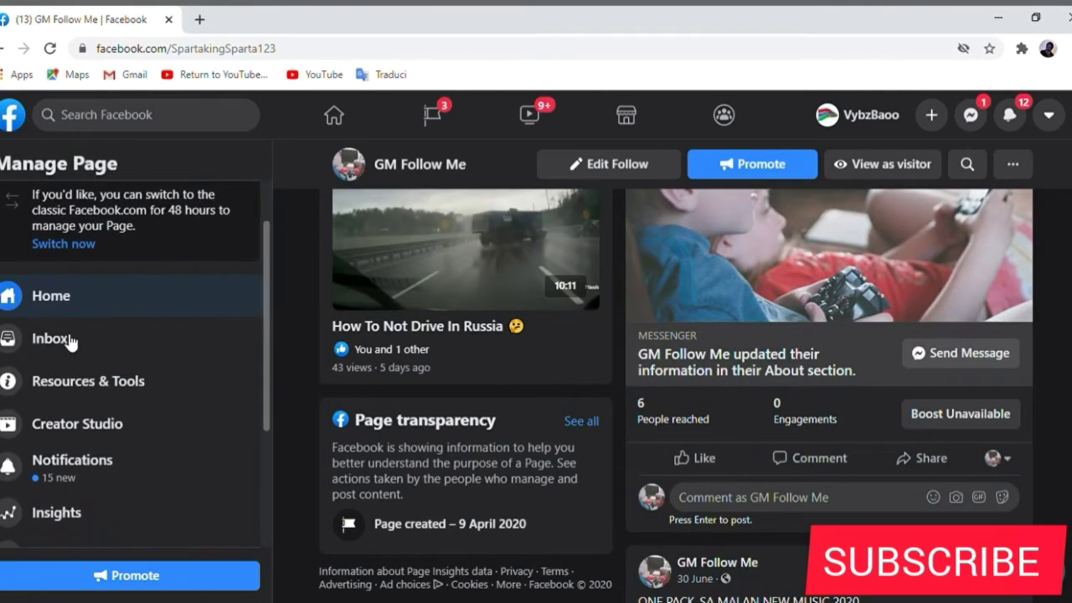
pyautogui.click(36, 332)
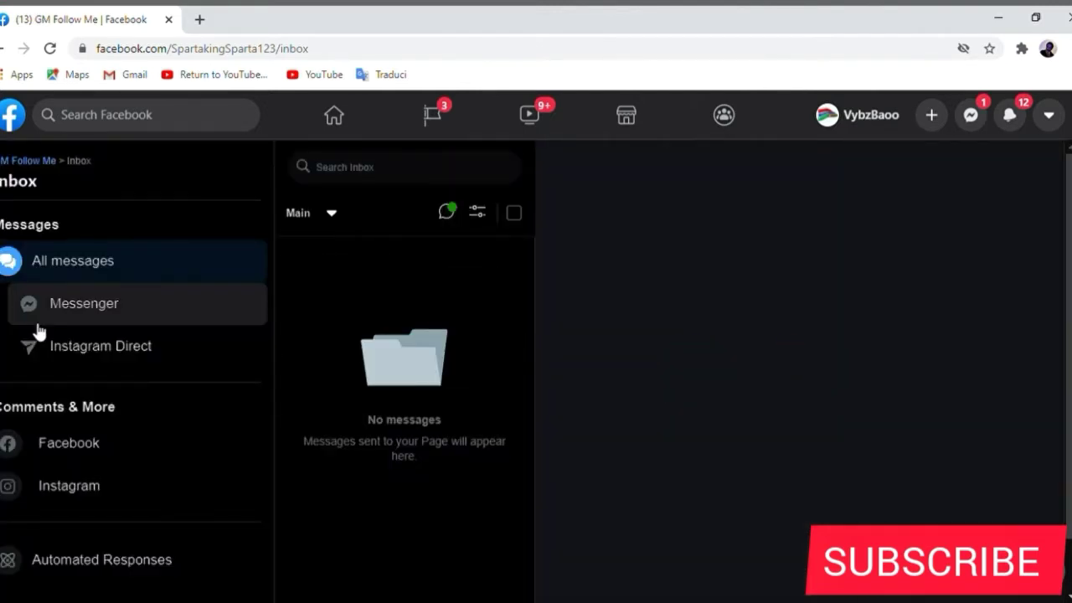
pyautogui.scroll(-1, 38, 332)
pyautogui.hotkey('alt', 'Left')
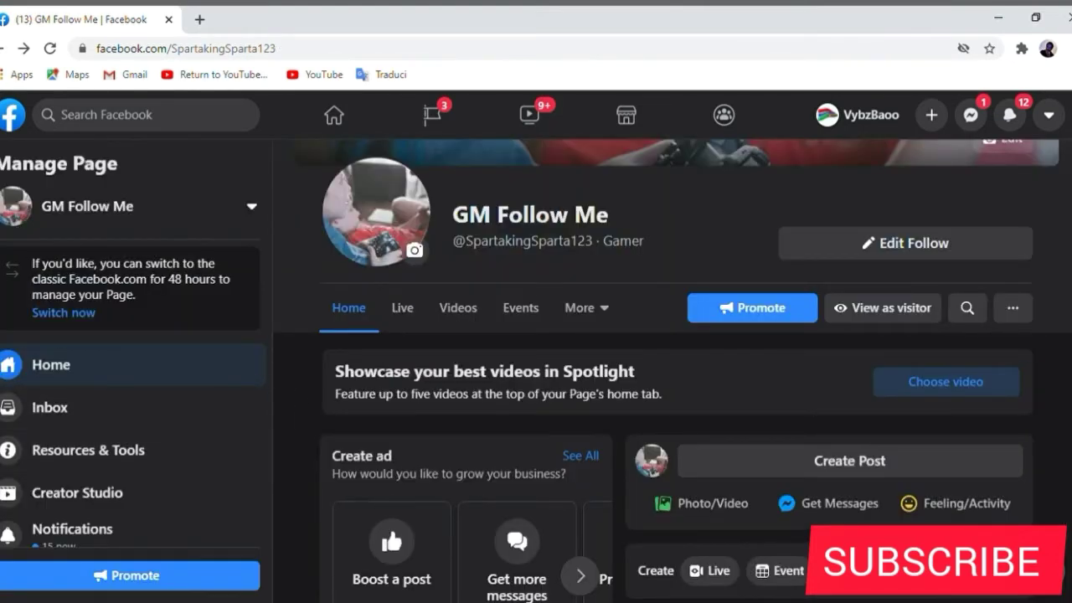
# - Open Creator Studio from the GM Follow Me page's management options
pyautogui.scroll(-4, 310, 445)
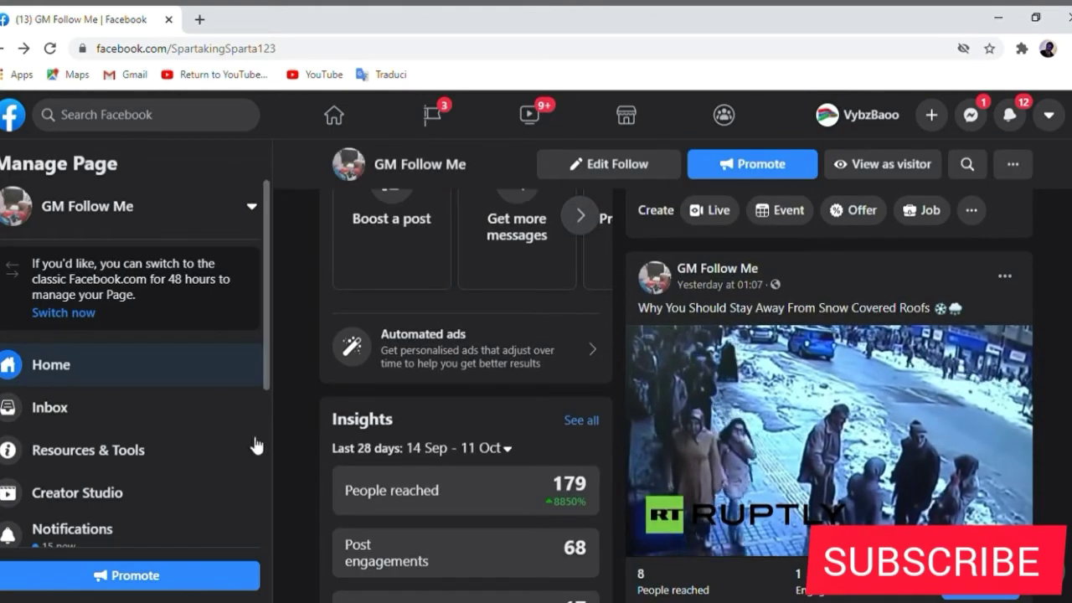
pyautogui.scroll(-1, 266, 418)
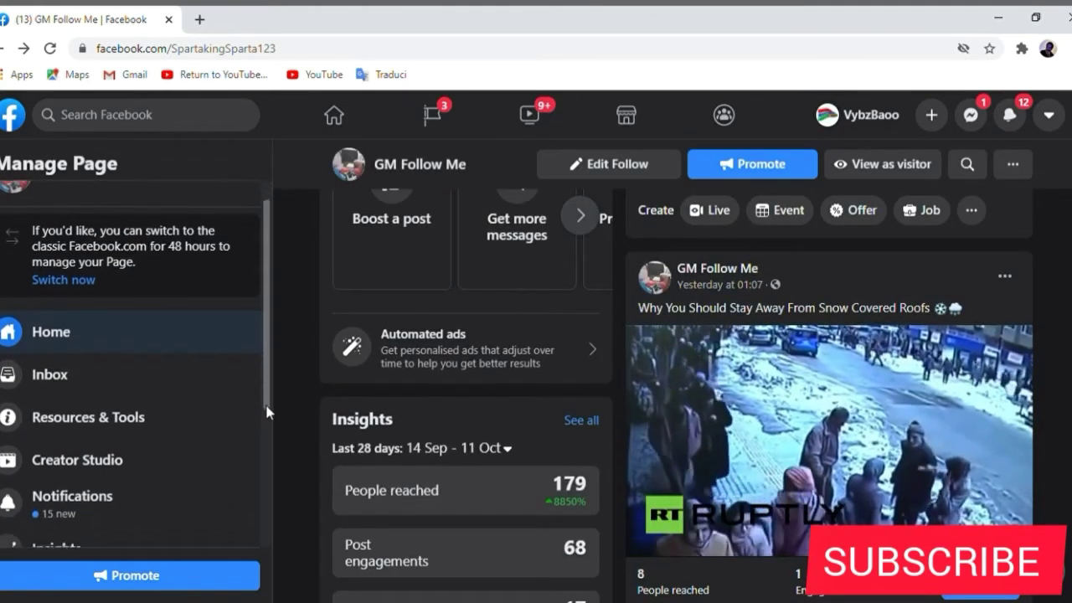
pyautogui.scroll(-2, 266, 412)
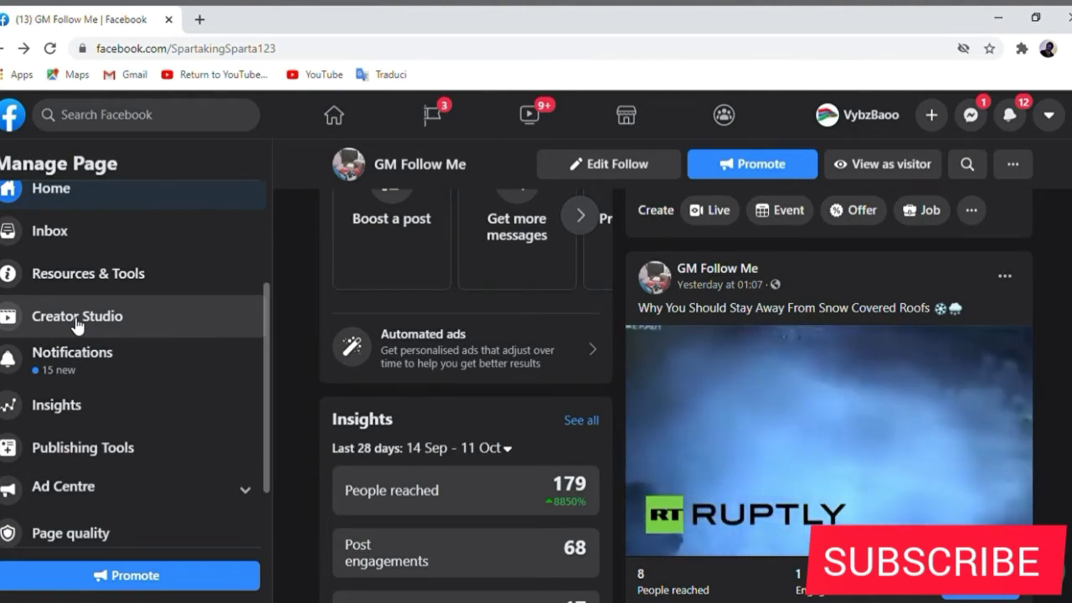
pyautogui.click(76, 324)
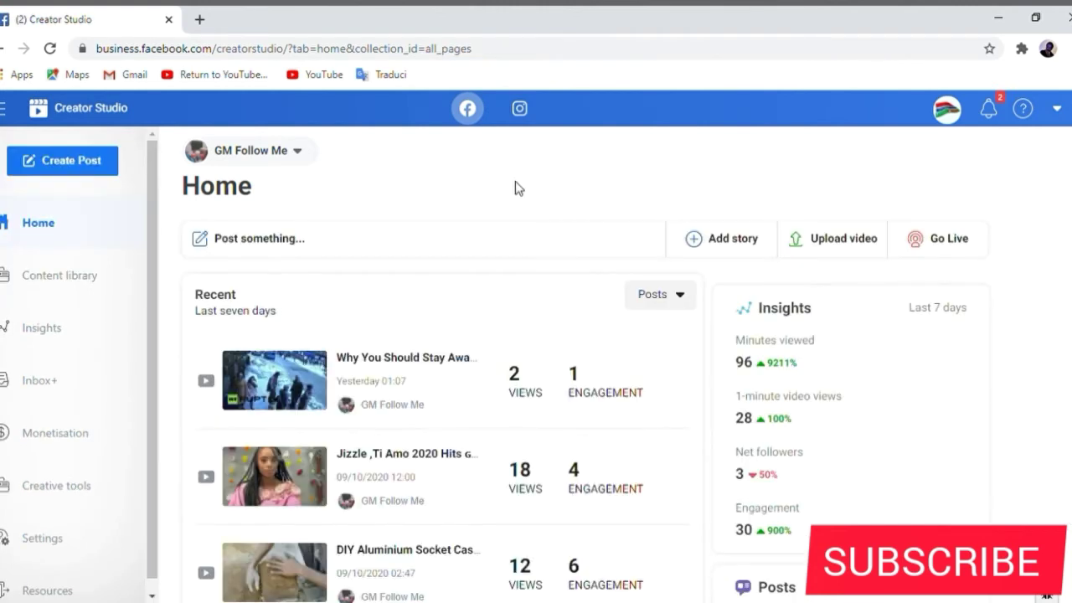
# - Examine the Creator Studio home overview, including recent post performance, the seven-day insights and the post status summary
pyautogui.scroll(-2, 536, 360)
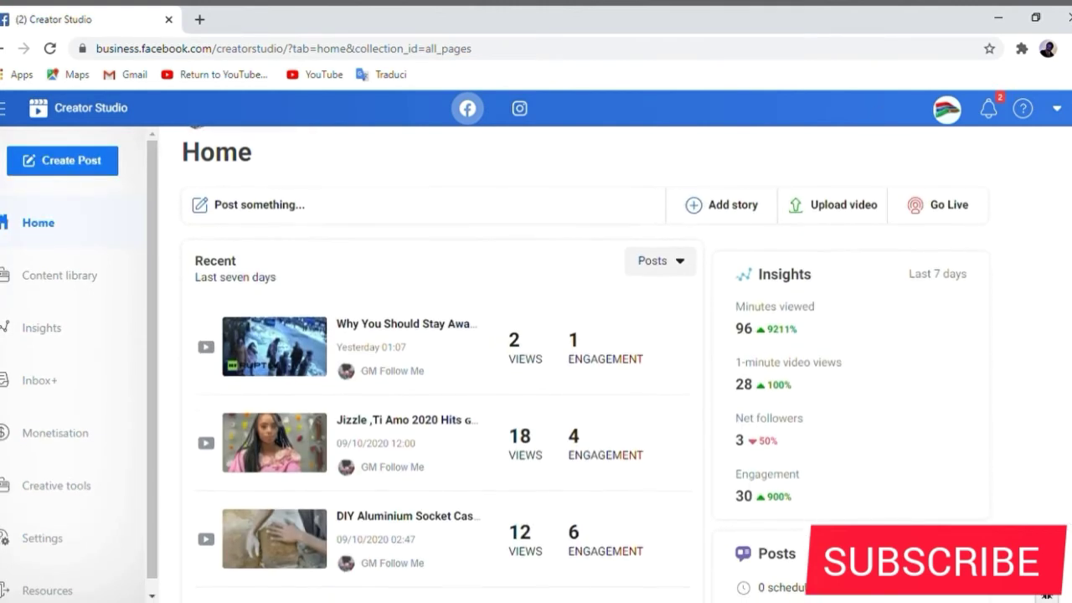
pyautogui.scroll(-1, 536, 360)
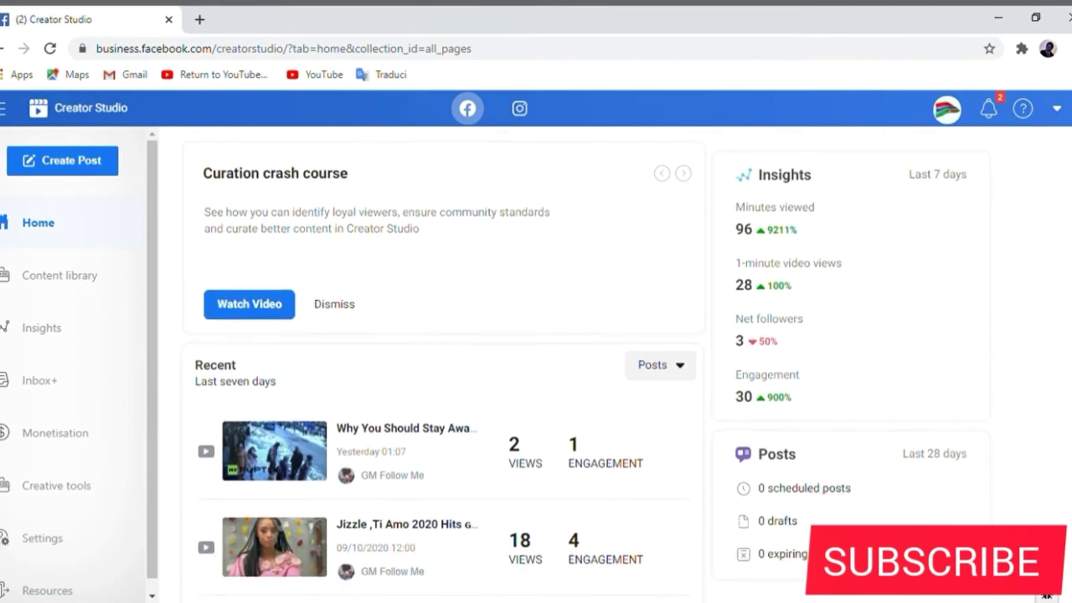
pyautogui.scroll(-1, 536, 360)
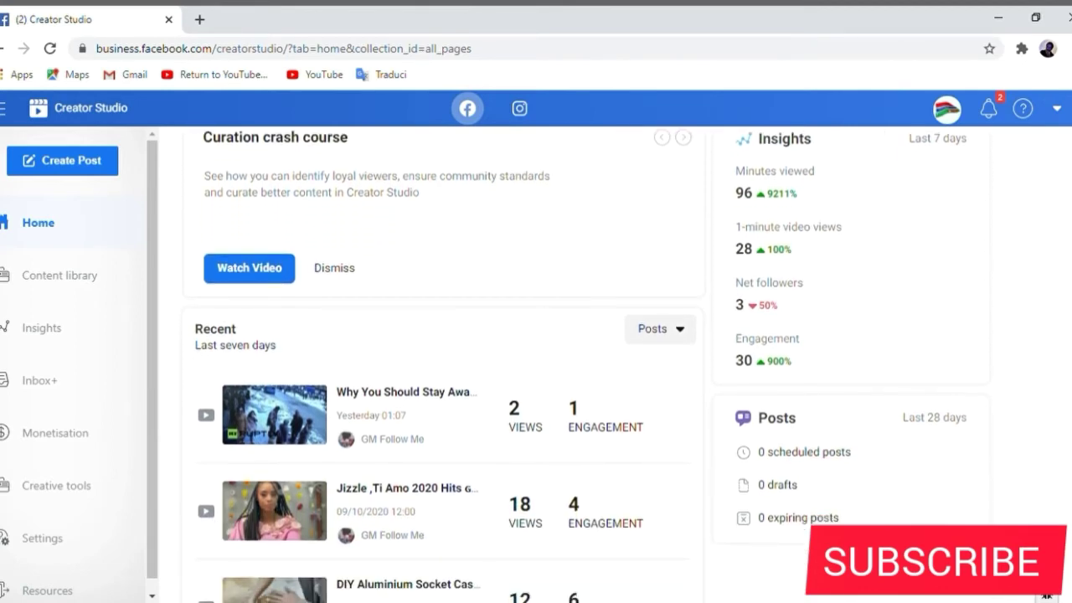
pyautogui.scroll(-1, 536, 360)
pyautogui.scroll(-2, 536, 360)
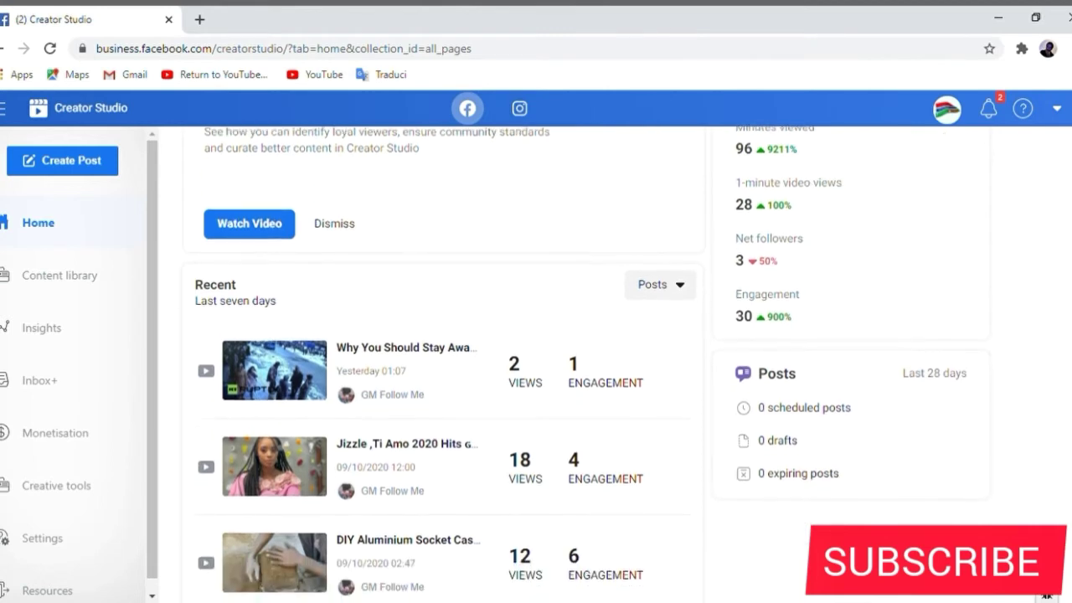
pyautogui.scroll(-1, 536, 360)
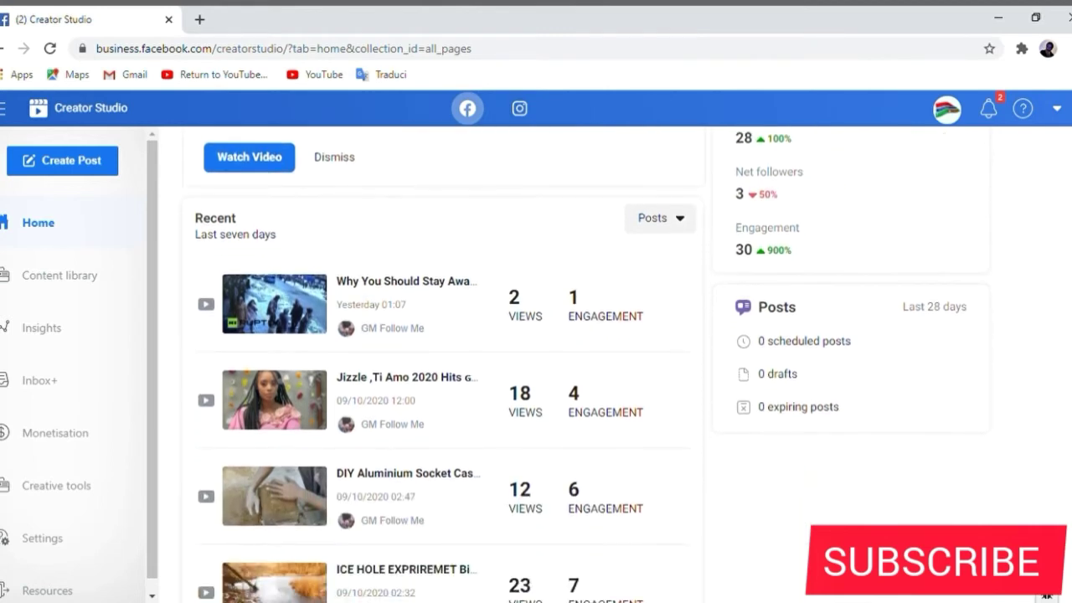
pyautogui.scroll(4, 536, 360)
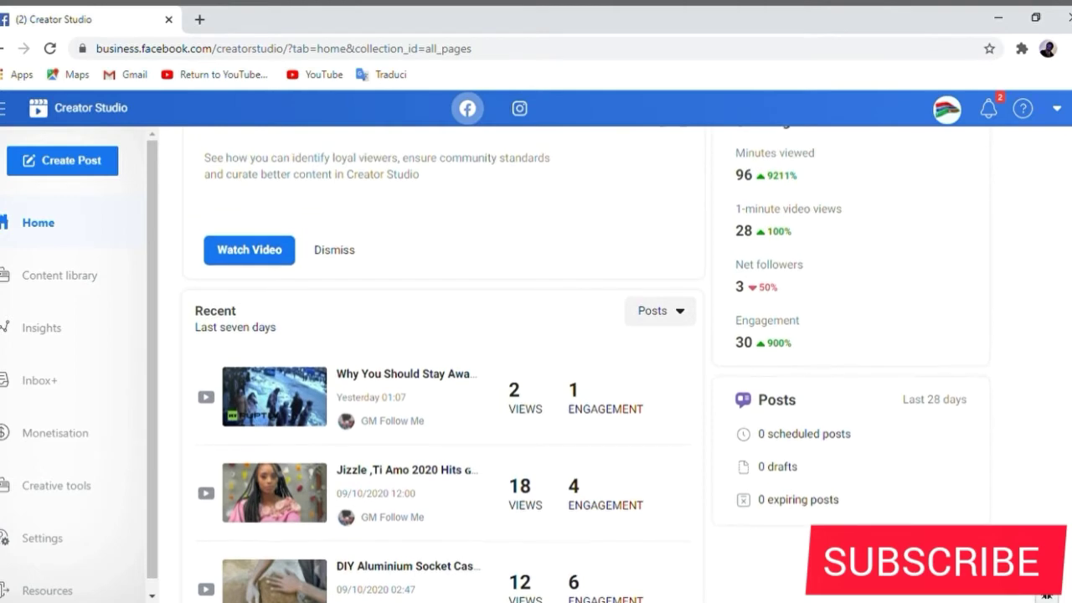
pyautogui.scroll(1, 535, 360)
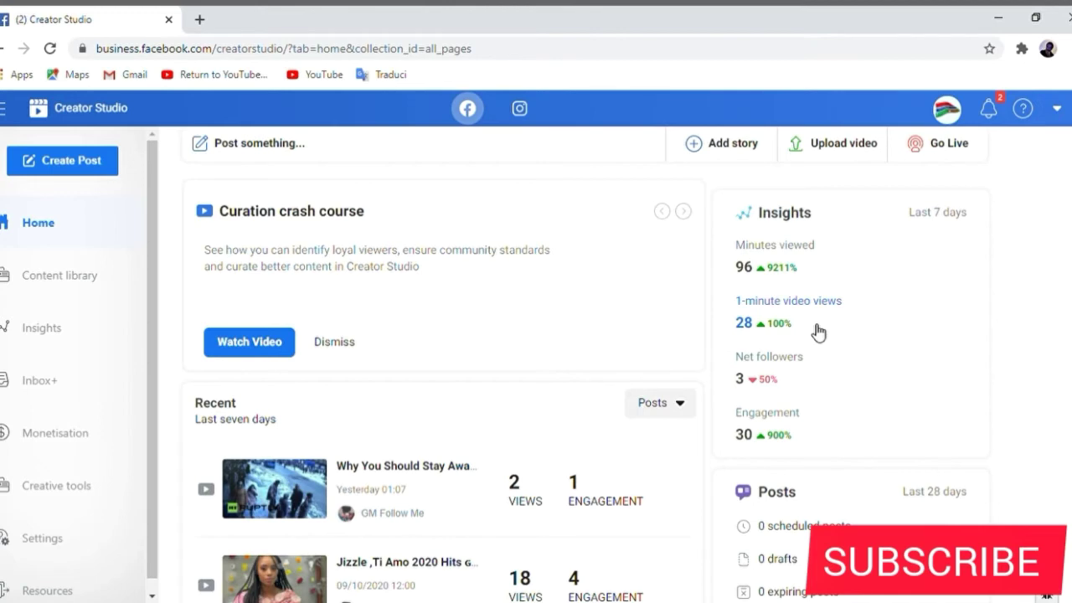
pyautogui.scroll(-4, 1064, 419)
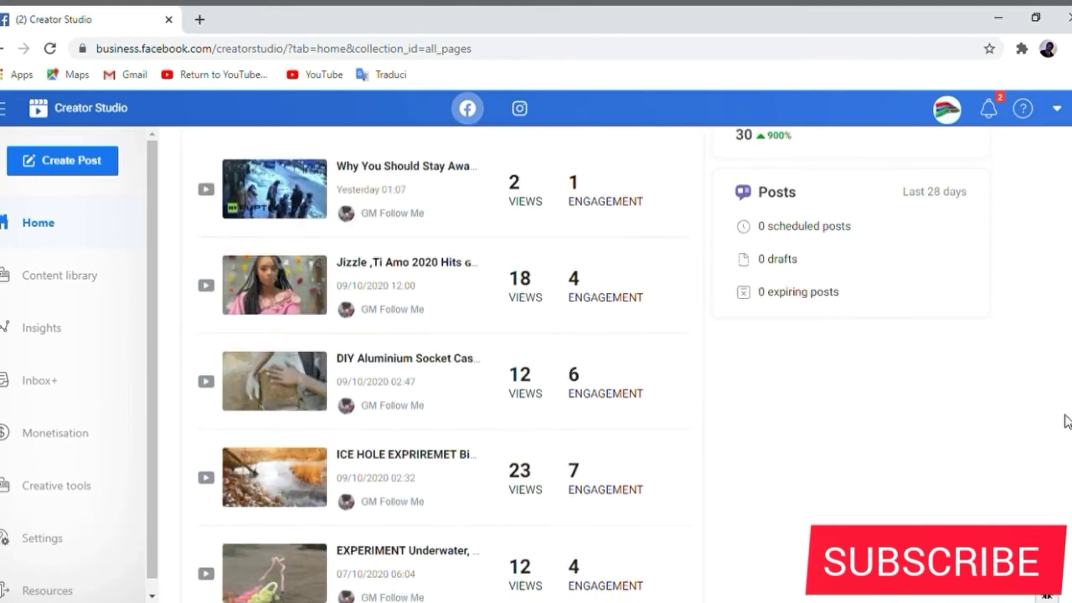
# - Open the content library's posts and check the detail indicators of the newest post, such as its boost status
pyautogui.click(48, 275)
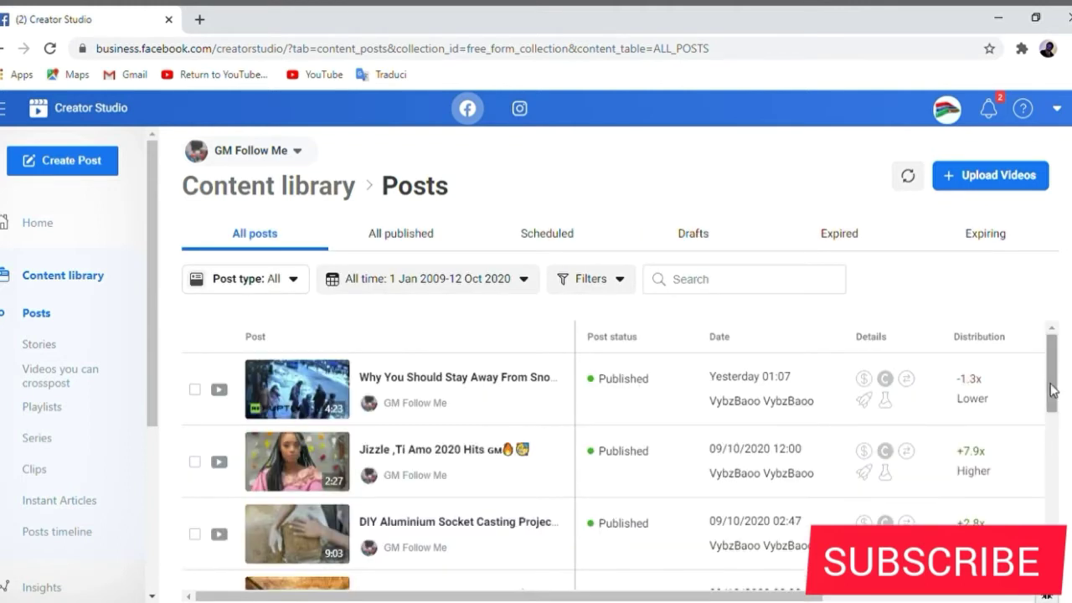
pyautogui.scroll(-1, 1052, 389)
pyautogui.scroll(1, 1054, 385)
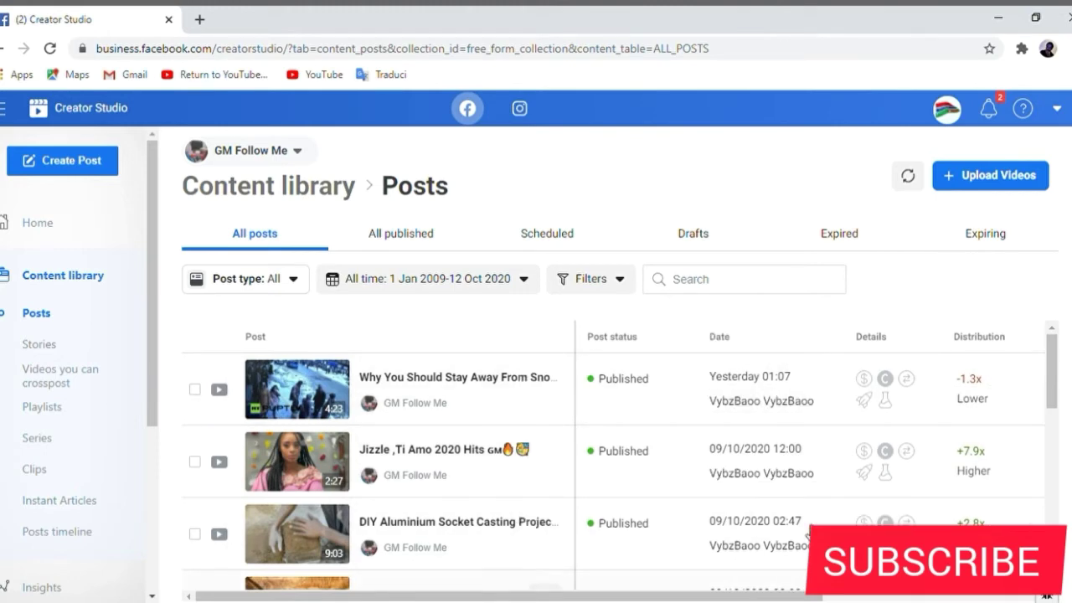
pyautogui.moveTo(889, 409)
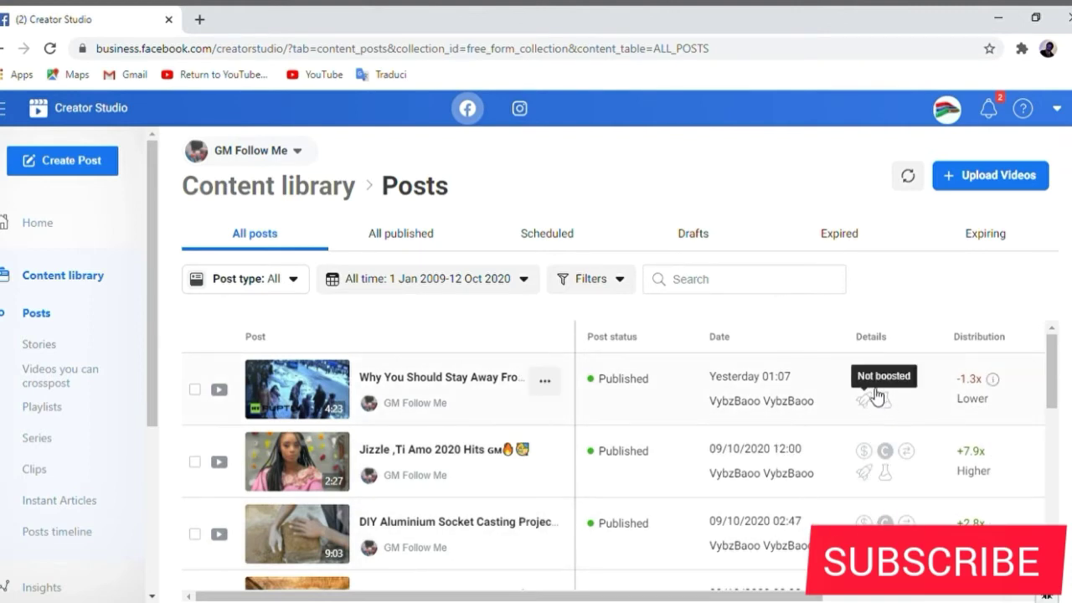
pyautogui.moveTo(871, 380); pyautogui.dragTo(662, 343)
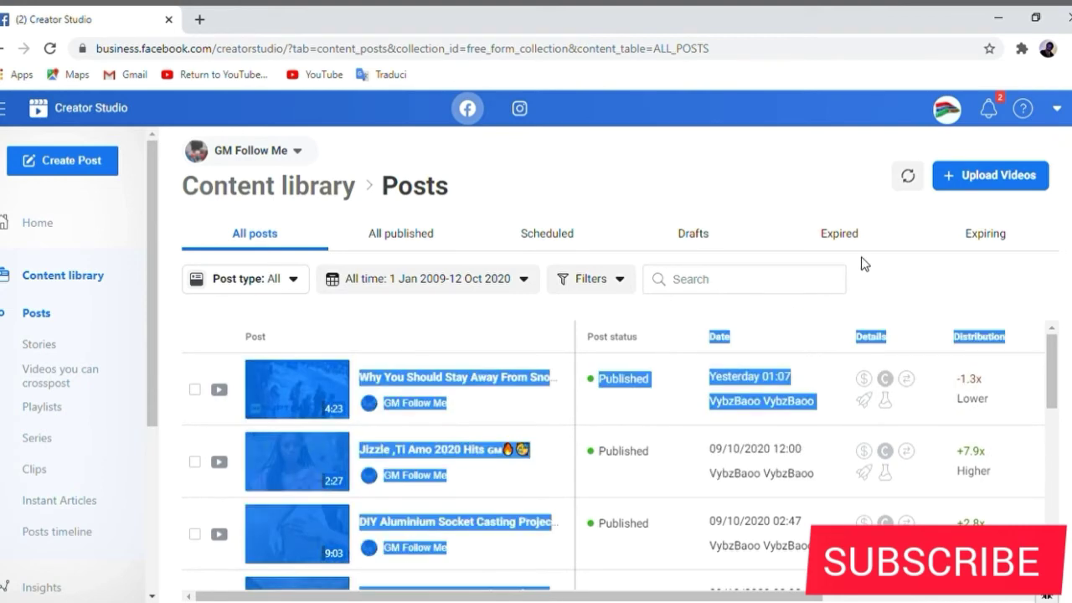
pyautogui.click(912, 268)
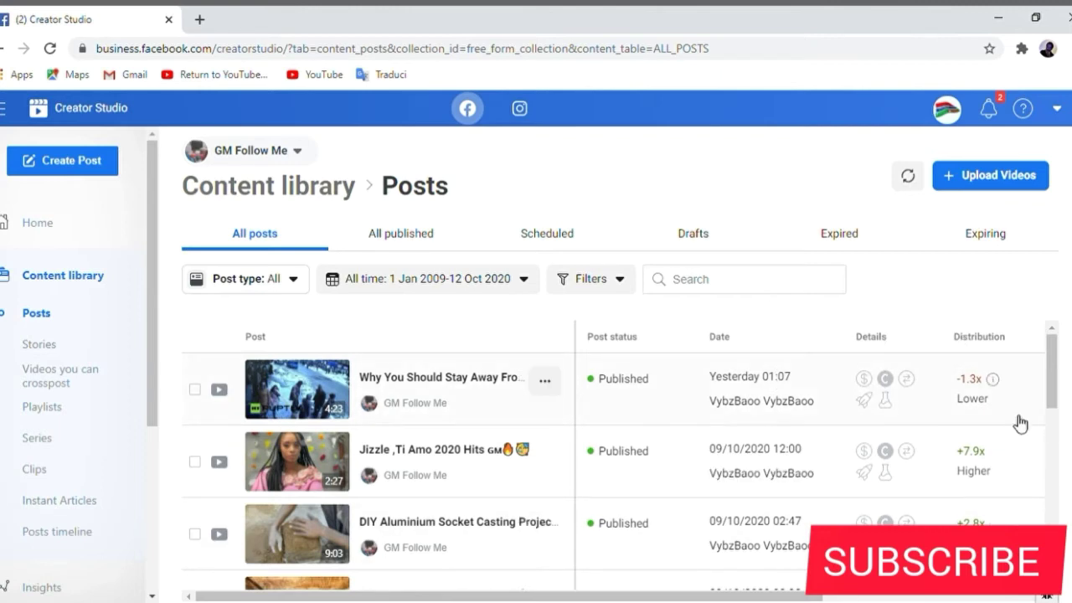
# - Look through the whole list of posts down to the oldest ones and return to the newest post
pyautogui.moveTo(1054, 410); pyautogui.dragTo(1055, 499)
pyautogui.scroll(-3, 1055, 499)
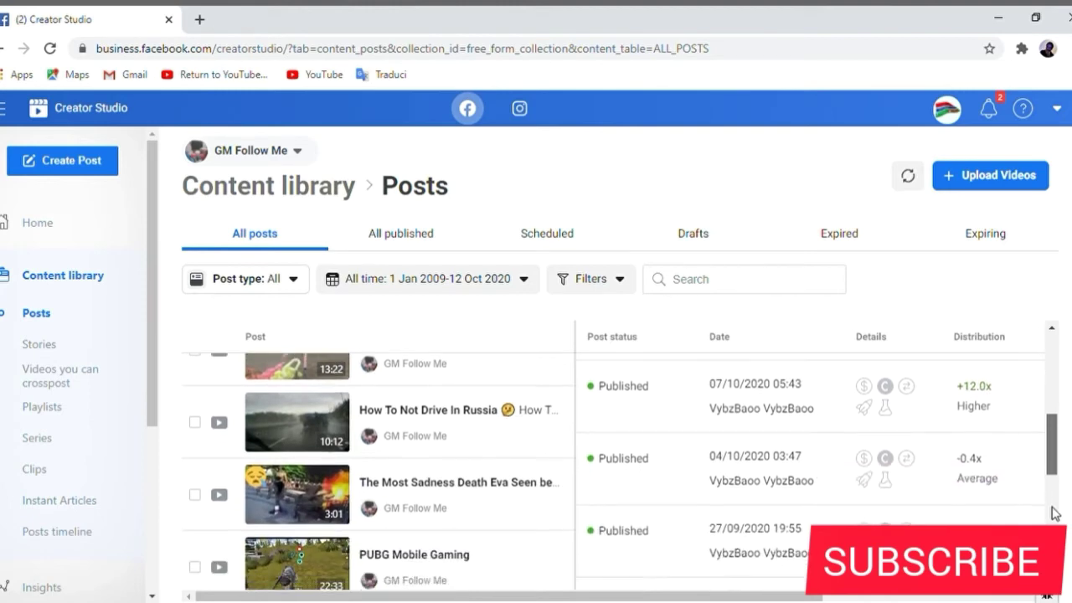
pyautogui.scroll(-3, 619, 471)
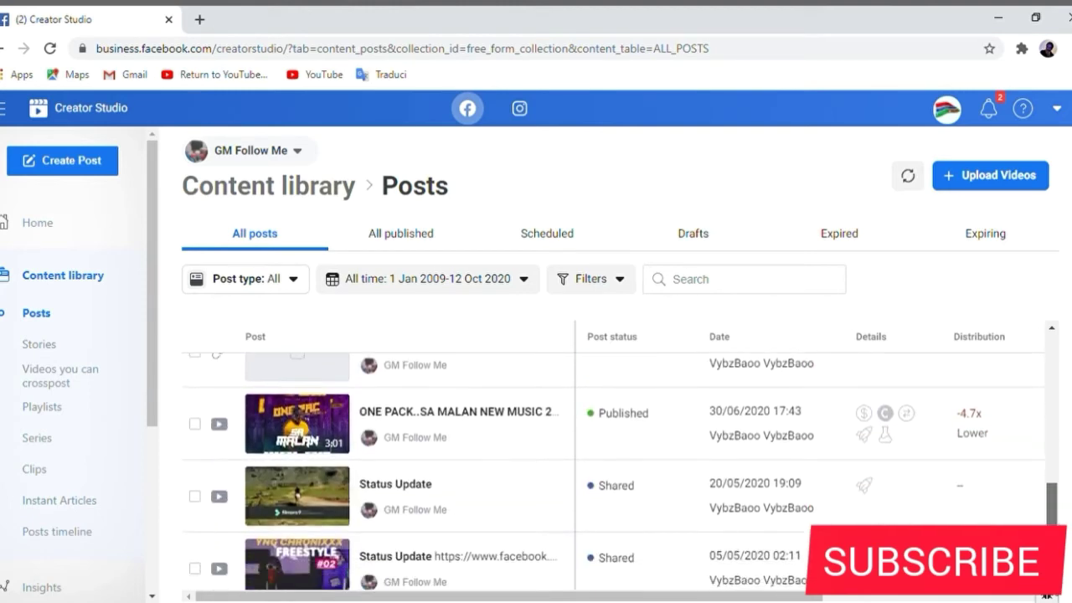
pyautogui.scroll(-2, 619, 472)
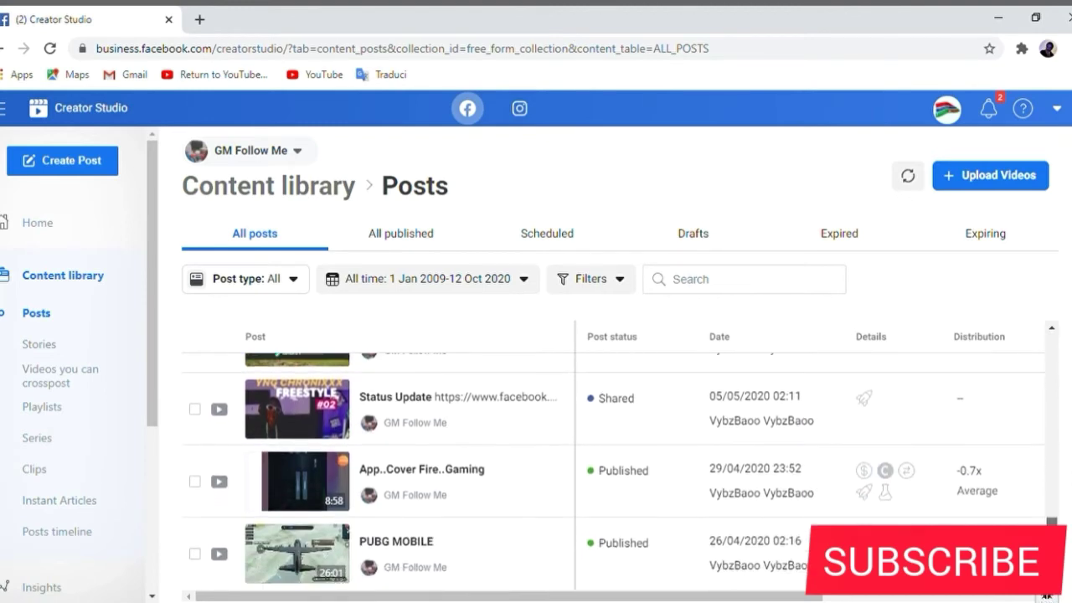
pyautogui.scroll(10, 1028, 433)
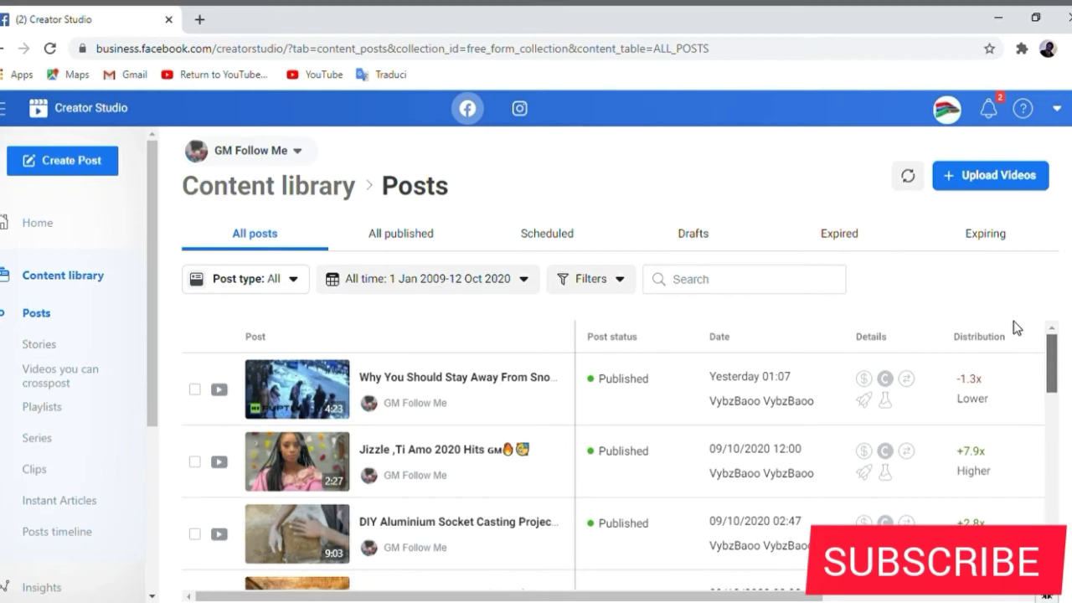
# - Open the Stories section of the content library
pyautogui.click(71, 344)
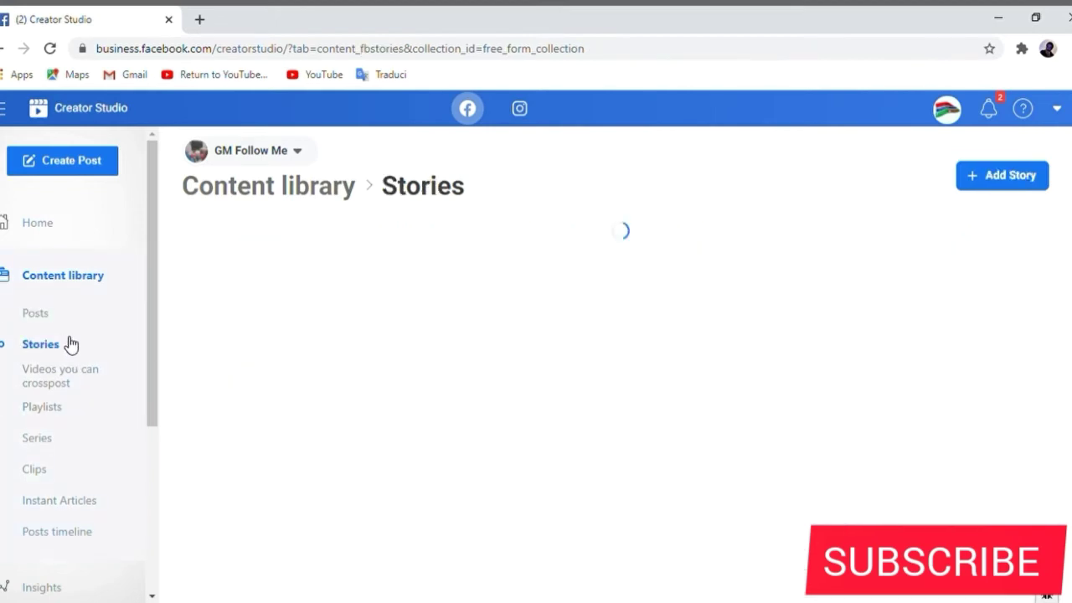